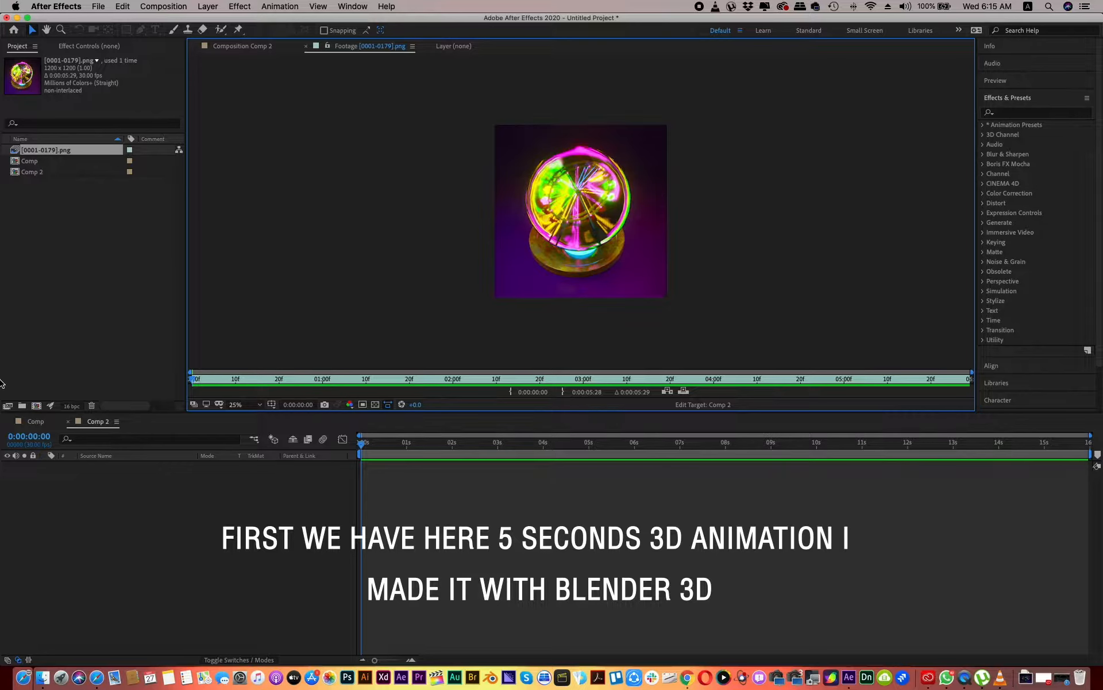
Step: Preview the [0001-0179].png footage and add it as a layer starting at the beginning of the empty Comp 2
key("space")
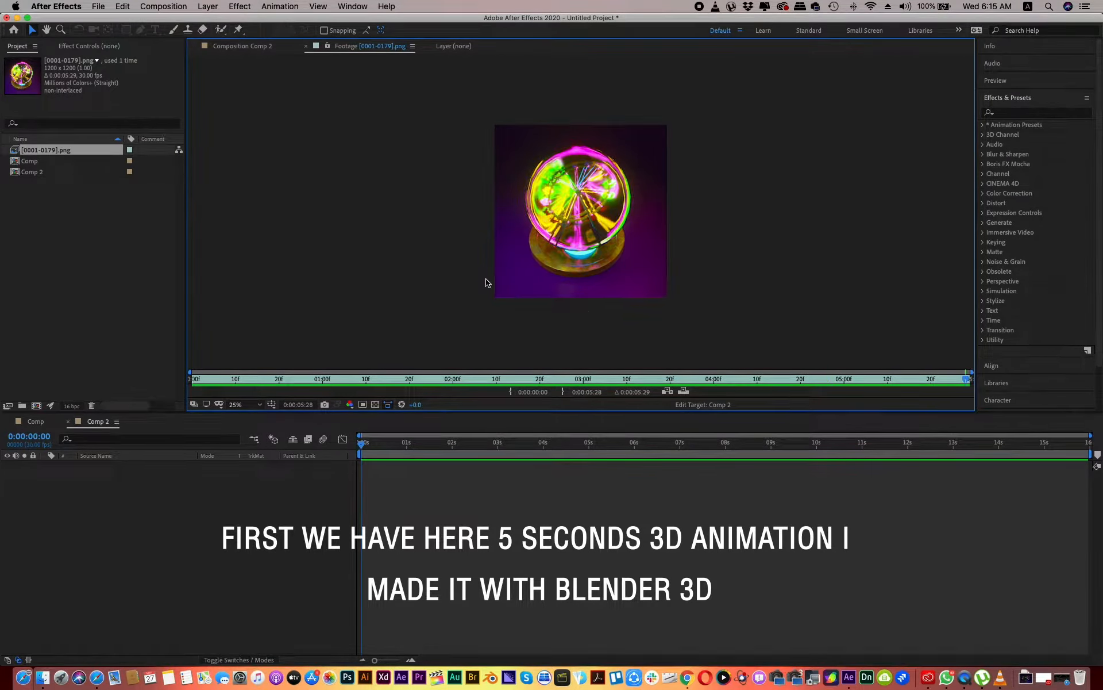
left_click(38, 172)
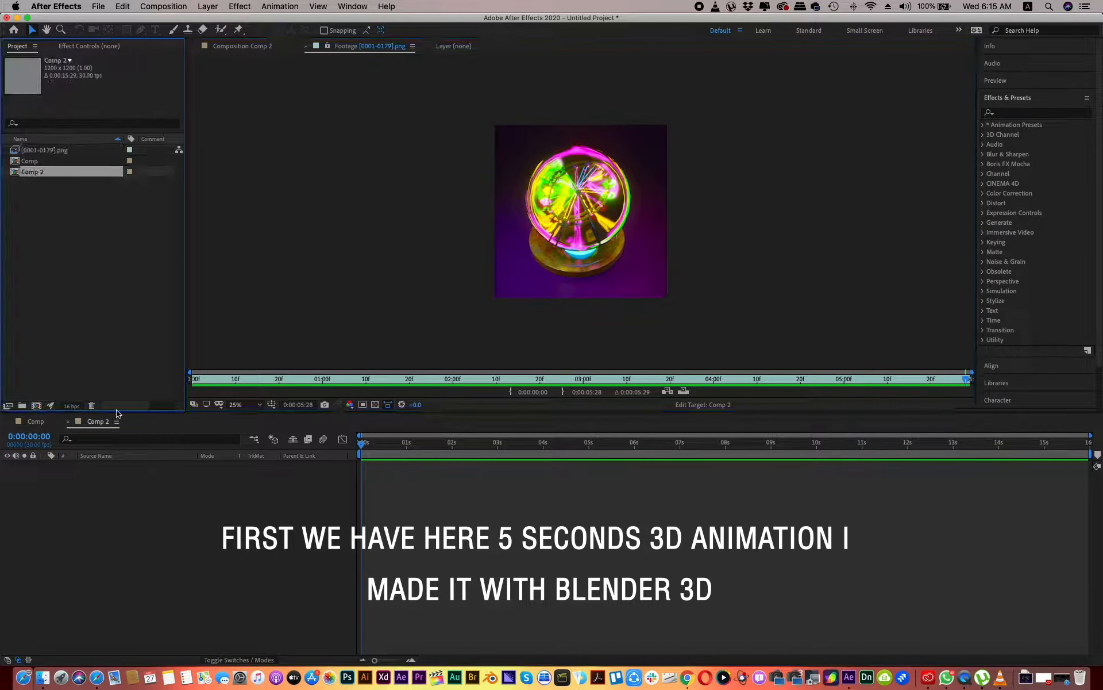
left_click(535, 520)
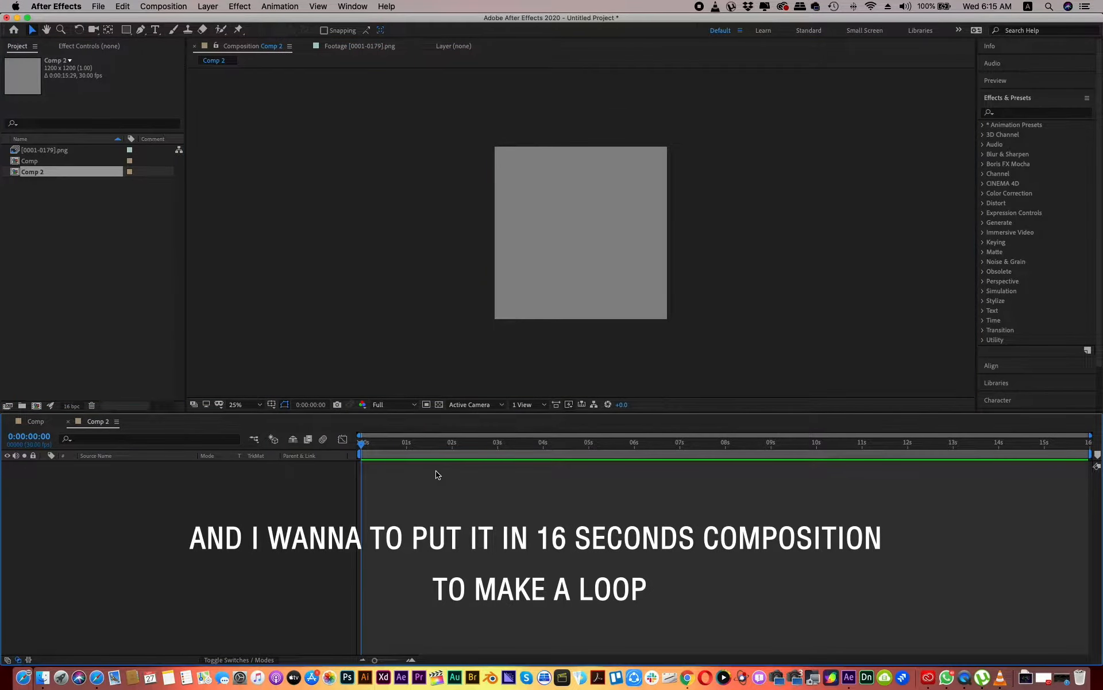
left_click_drag(1056, 444, 1087, 444)
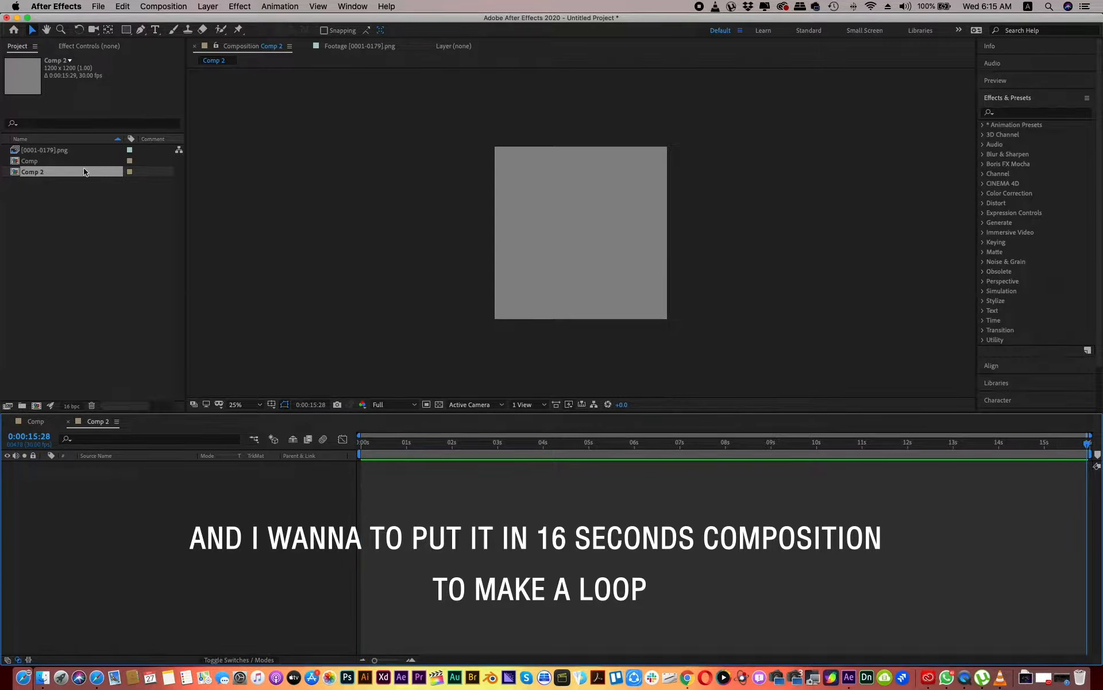
left_click_drag(69, 152, 126, 550)
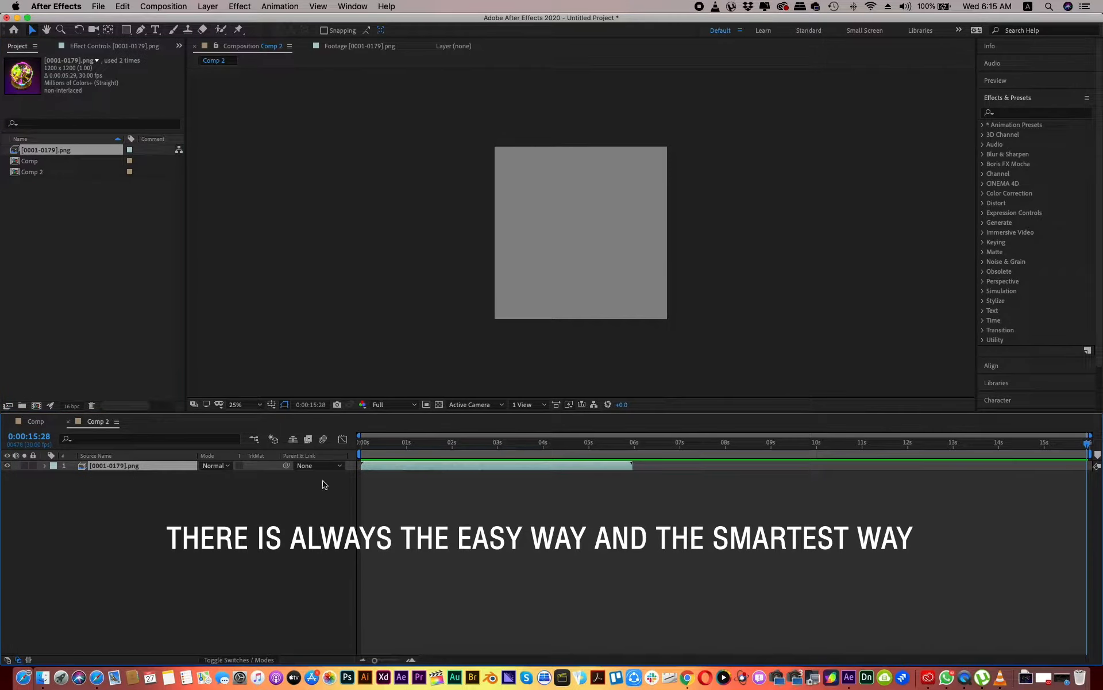
Step: Duplicate the footage layer twice and place the copies end to end after the original in Comp 2
key("super+d")
left_click_drag(389, 475, 659, 475)
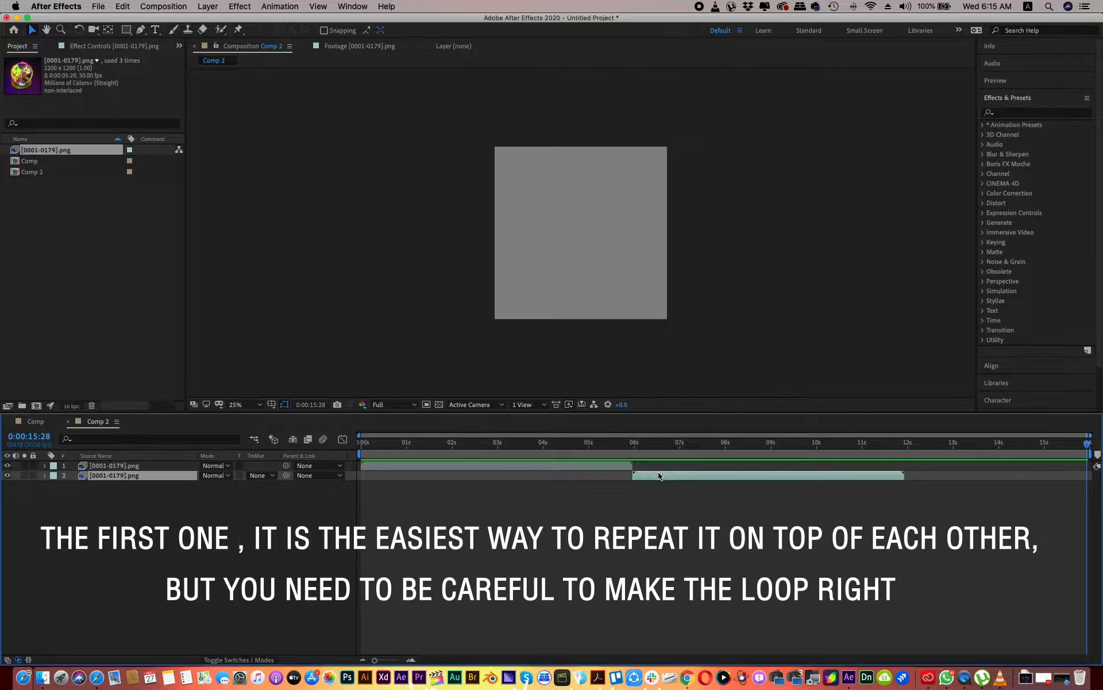
key("super+d")
left_click_drag(657, 485, 680, 486)
left_click_drag(797, 493, 923, 493)
Step: Play back the repeated layers in Comp 2 at a closer zoom and undo the layer duplication
key("space")
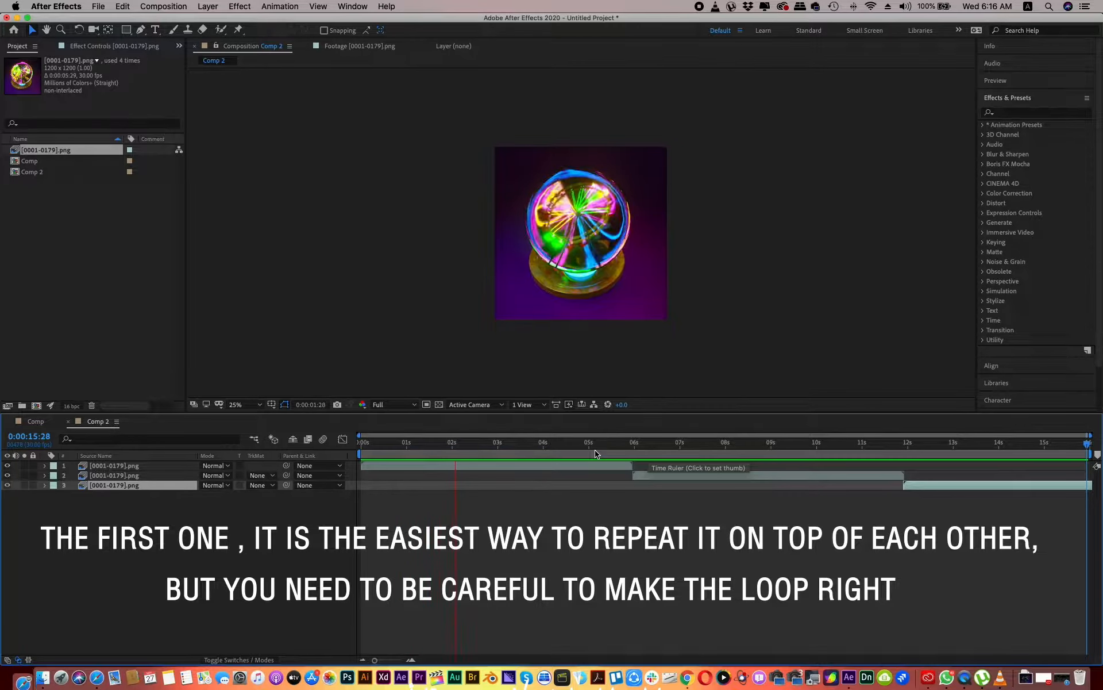
key("period")
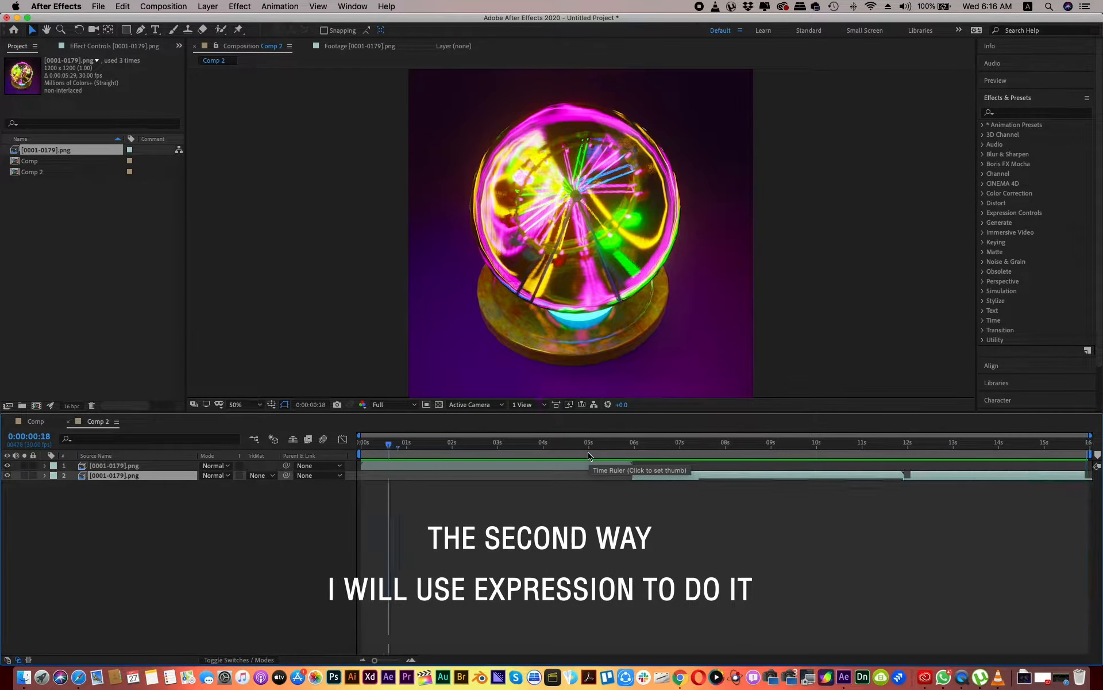
key("super+z")
key("super+z")
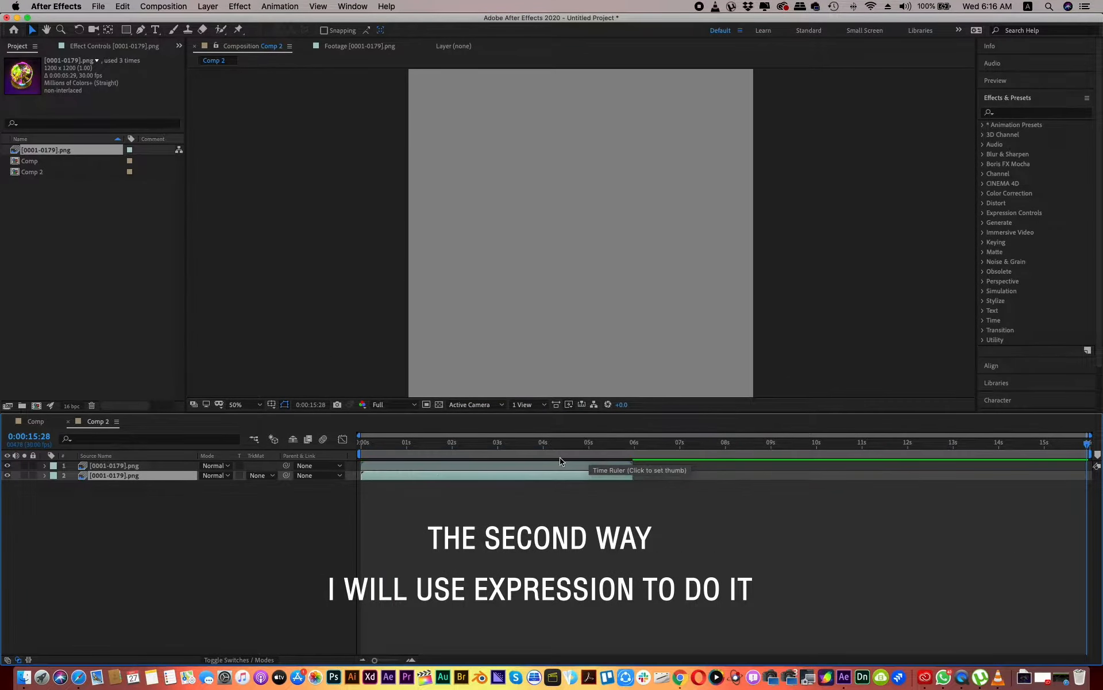
Step: Enable Time Remapping on the [0001-0179].png layer in Comp 2
right_click(123, 466)
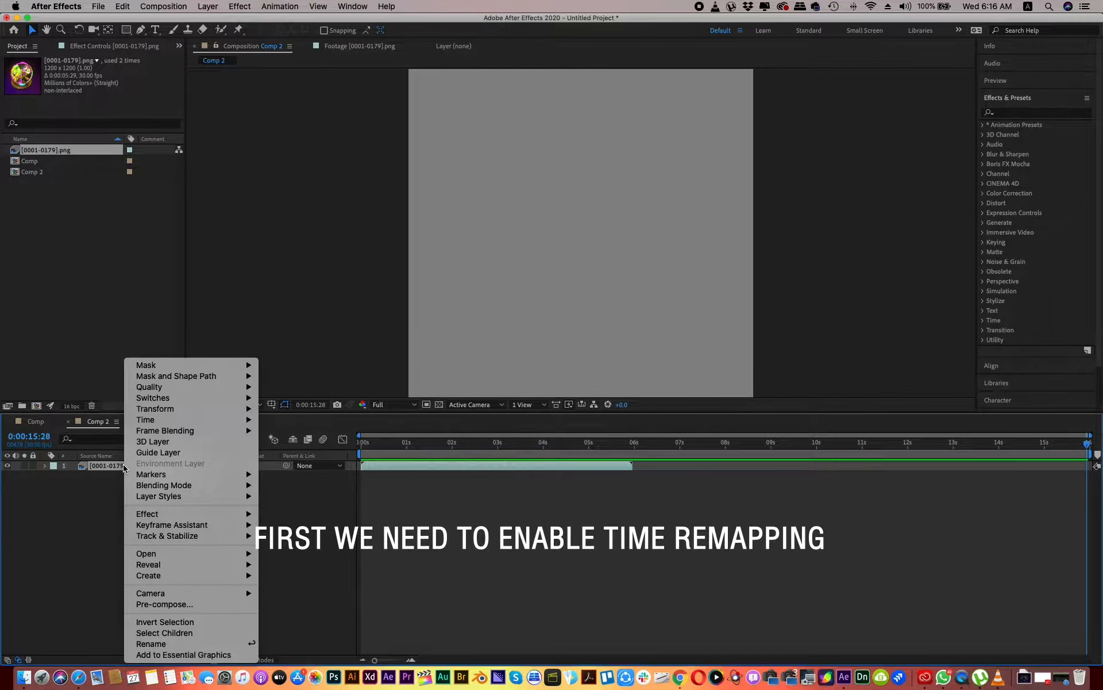
mouse_move(160, 425)
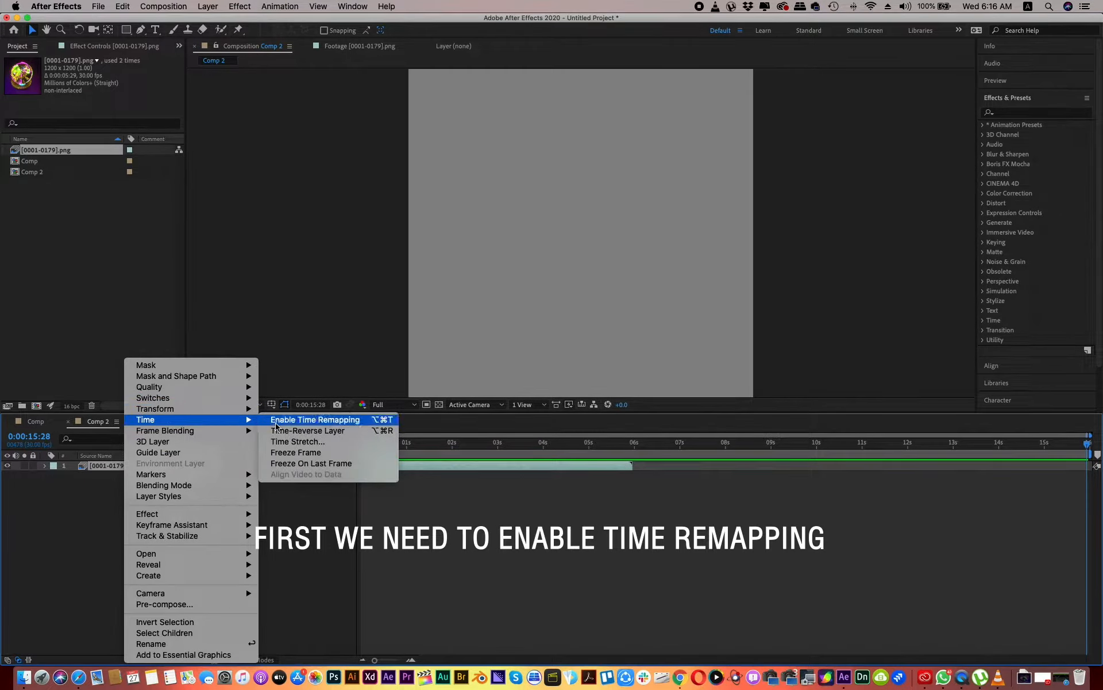
left_click(322, 419)
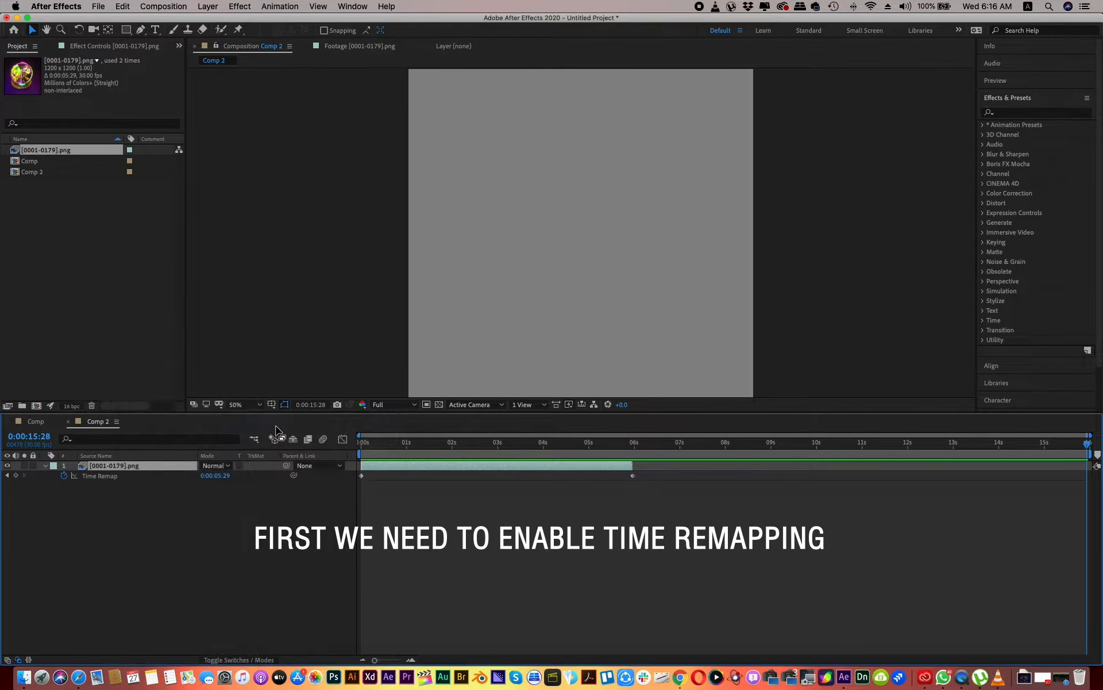
Step: Give the layer's Time Remap property the expression loopOut(type = "cycle", numKeyframes = 0)
left_click(63, 476, "alt")
left_click(243, 485)
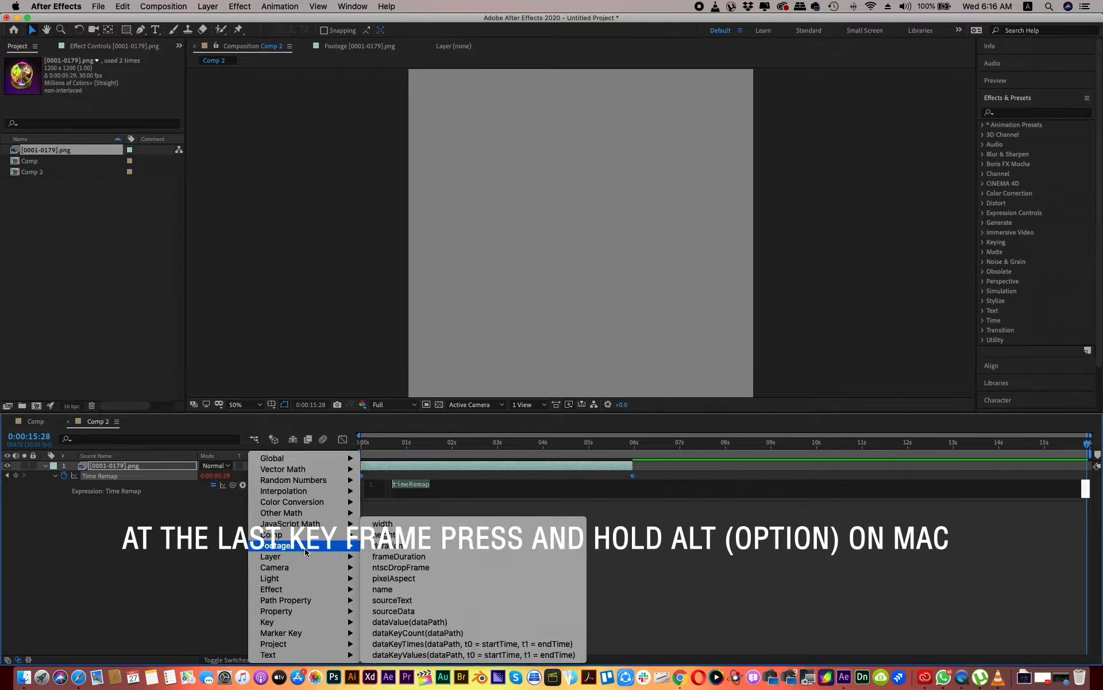
mouse_move(308, 570)
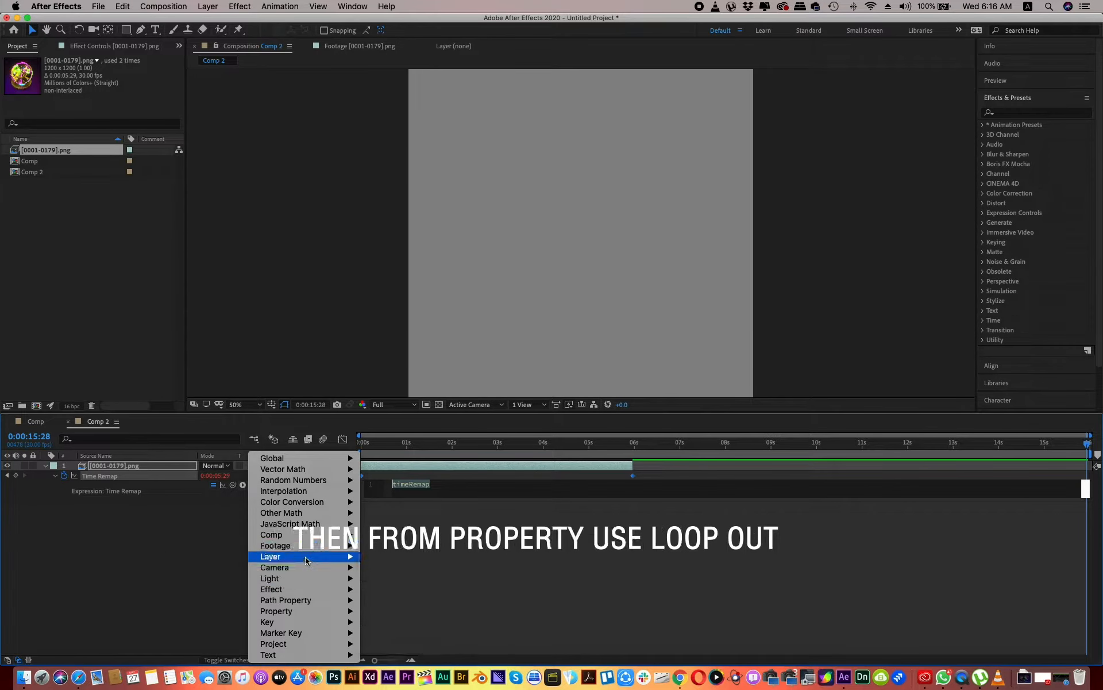
mouse_move(310, 524)
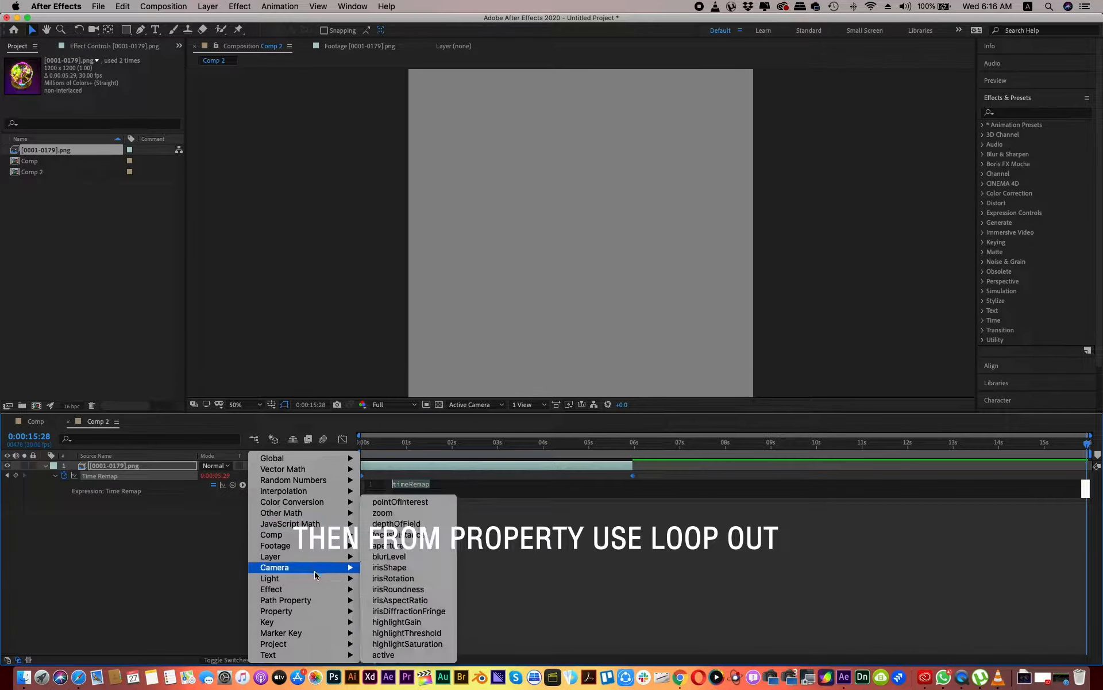
mouse_move(322, 611)
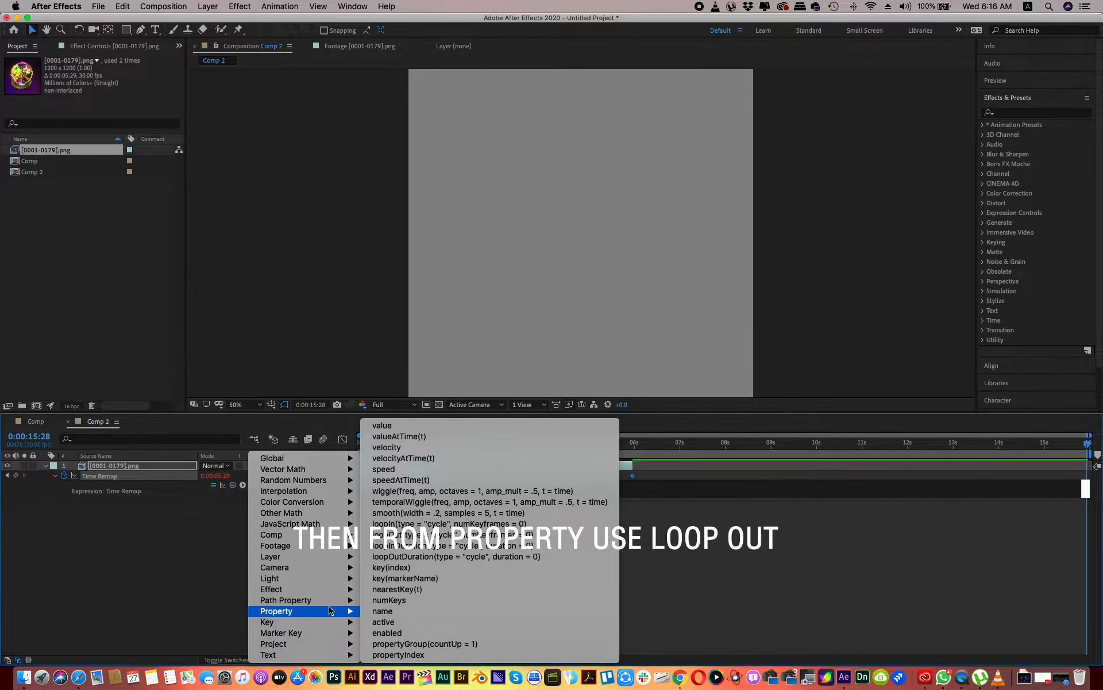
left_click(428, 536)
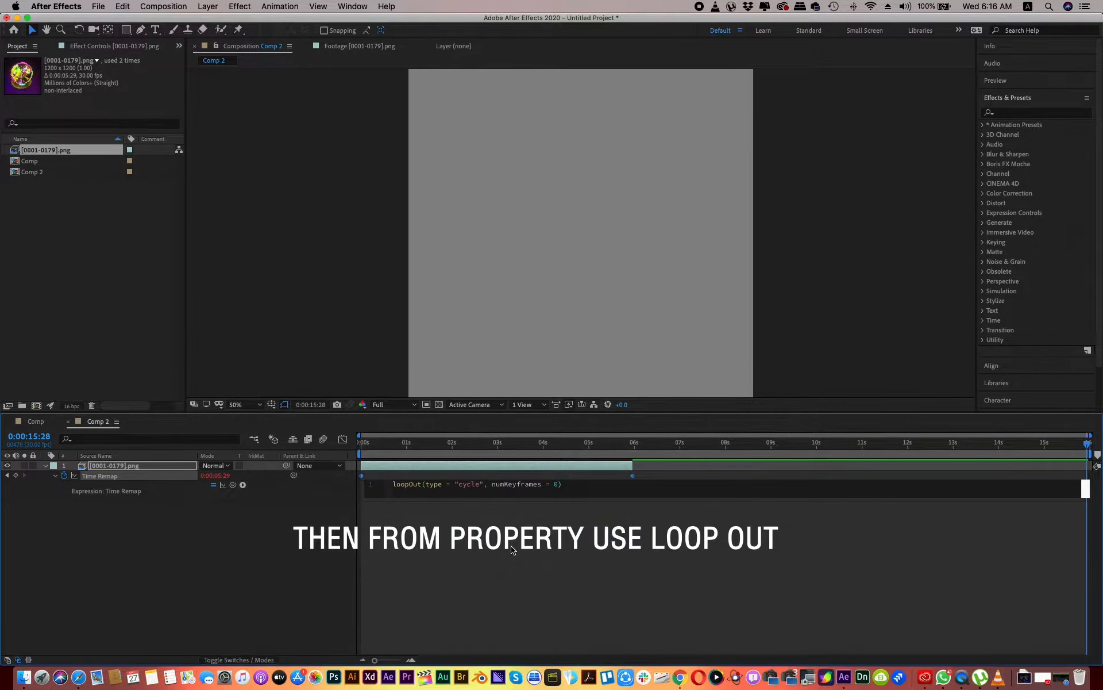
Step: Extend the time-remapped layer to the end of Comp 2 and preview the loop
left_click_drag(632, 466, 1091, 467)
key("space")
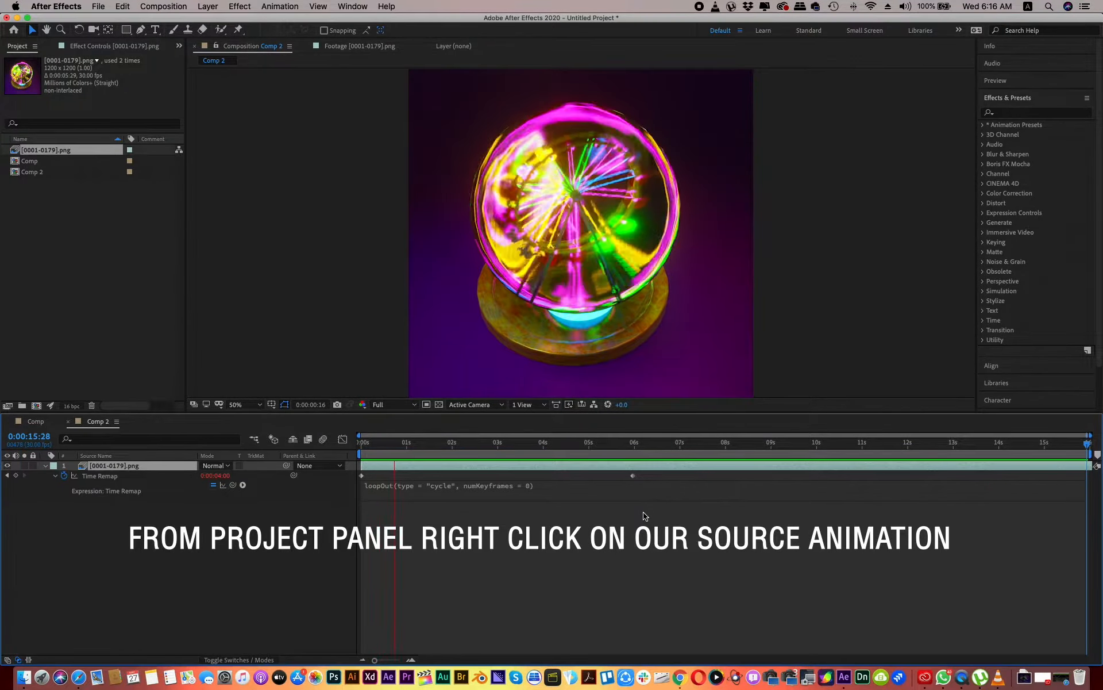
key("space")
Step: Undo the layer extension, the loopOut expression and the time remapping
key("super+z")
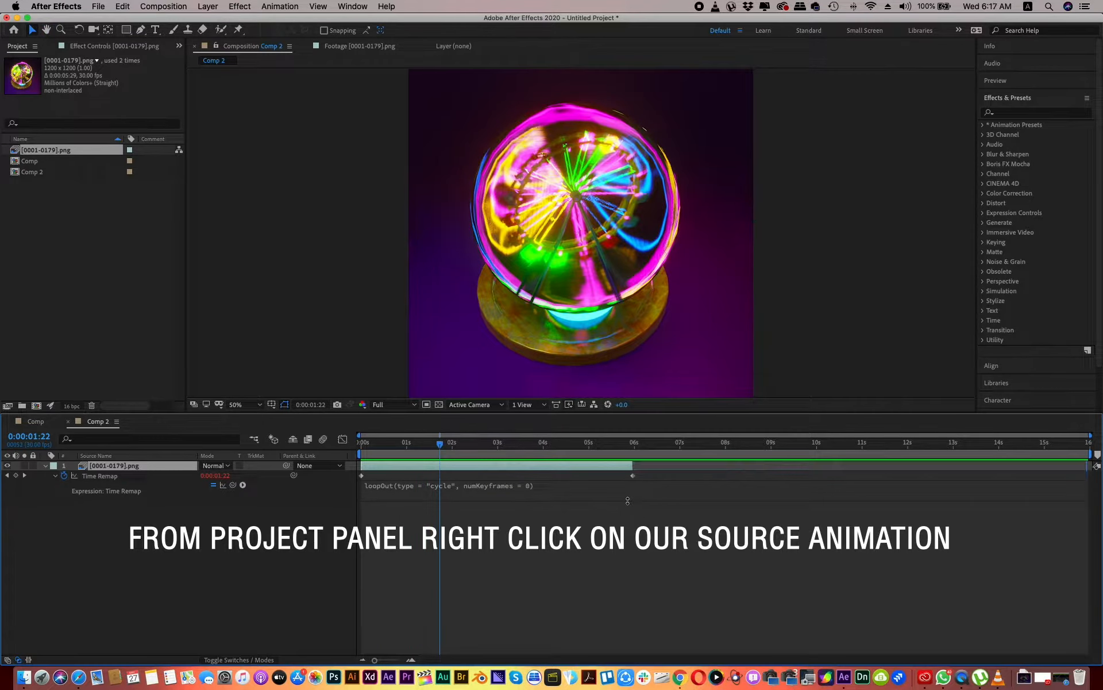
key("super+z")
key("super+z")
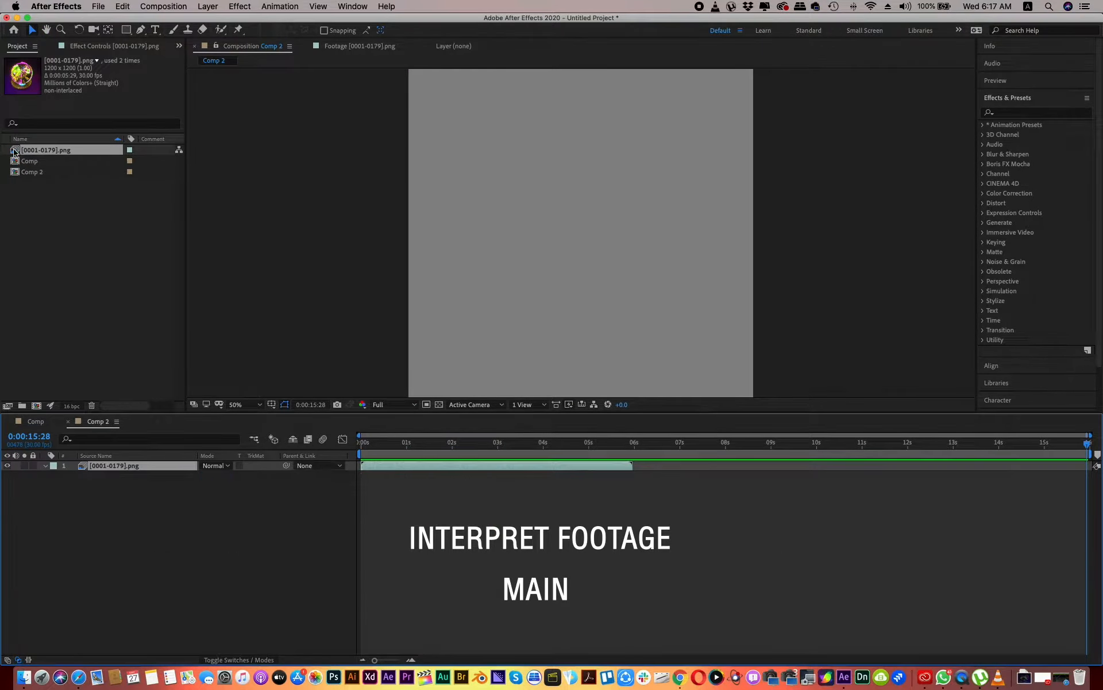
Step: Raise the Loop count in the source footage's Interpret Footage settings and extend its layer to the end of Comp 2
right_click(56, 151)
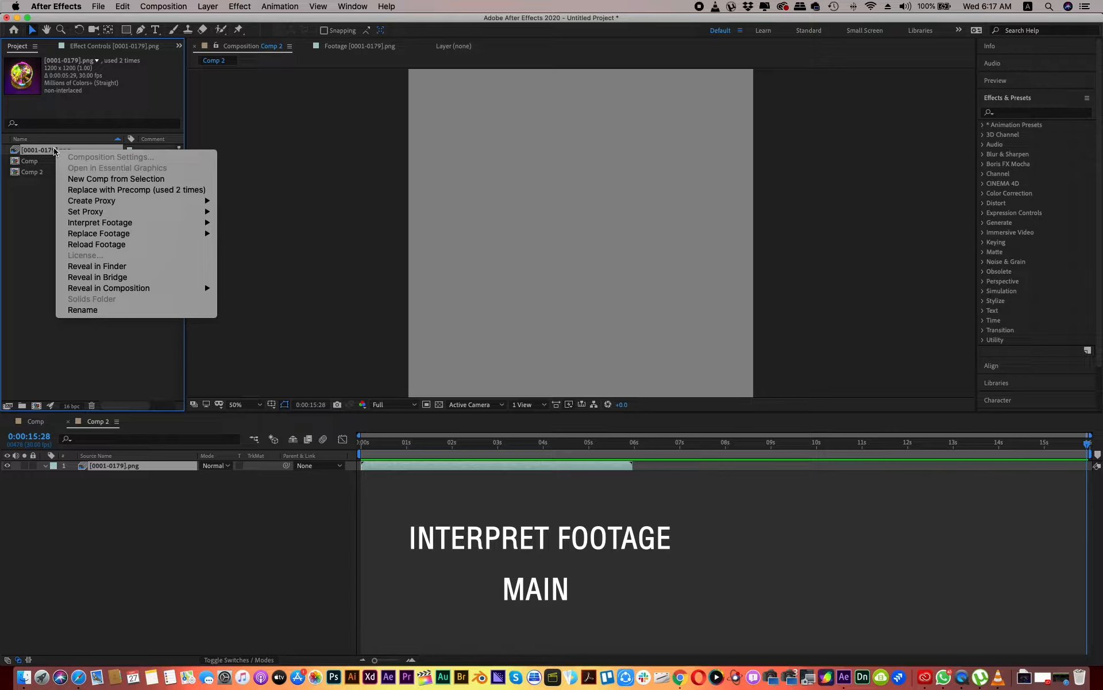
mouse_move(120, 225)
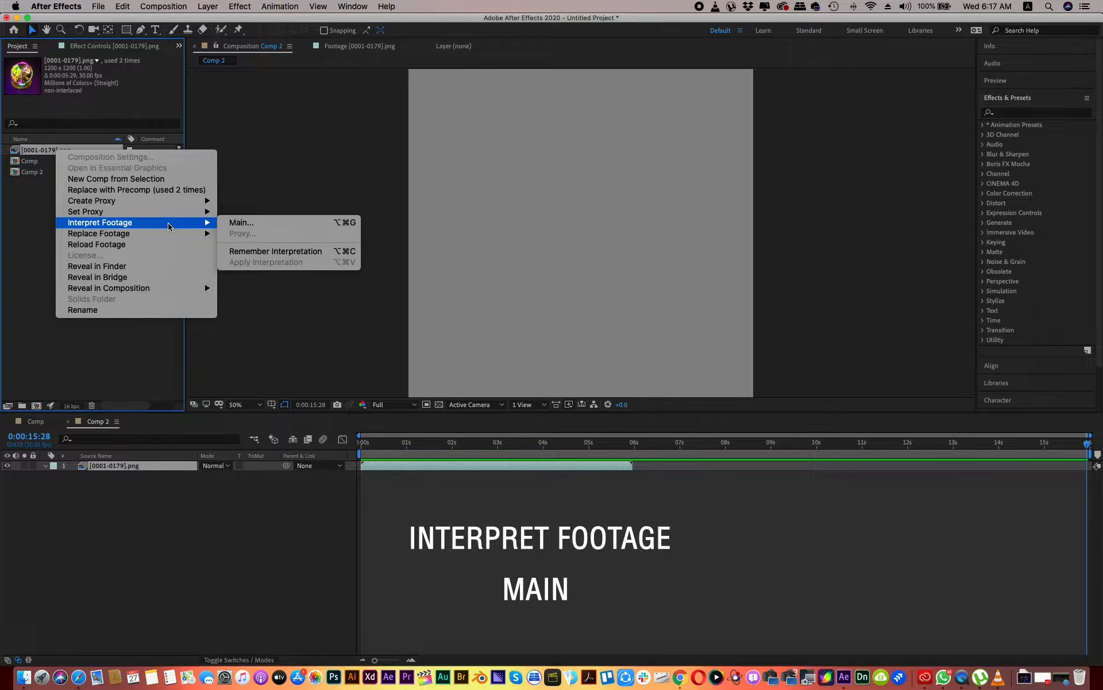
left_click(232, 225)
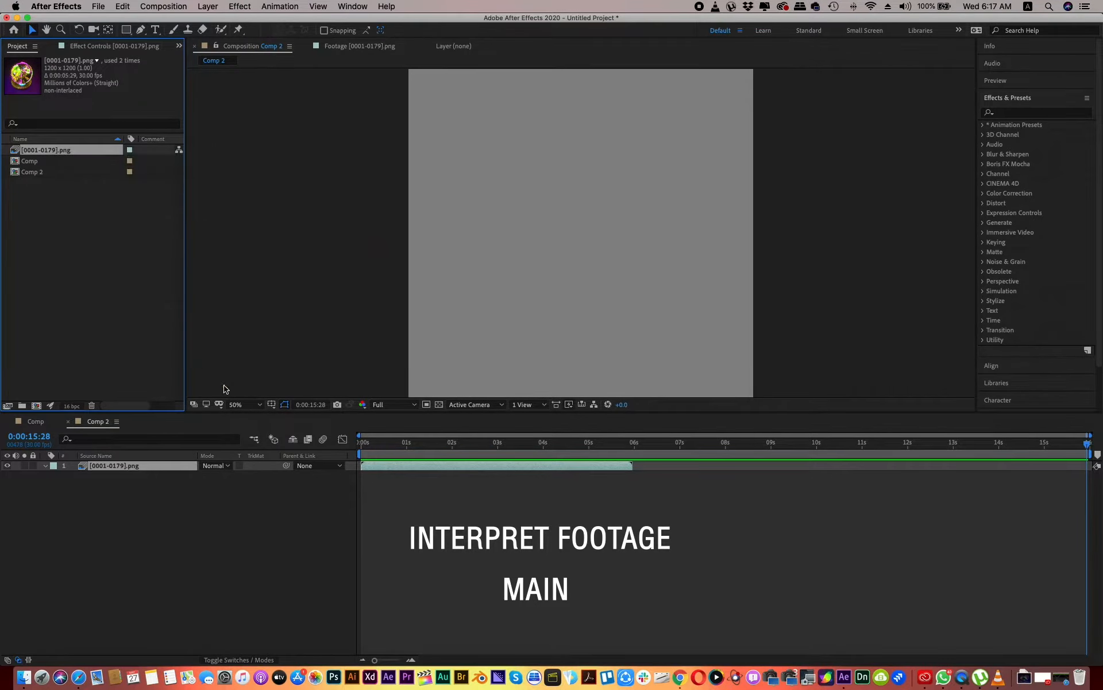
left_click_drag(160, 462, 128, 468)
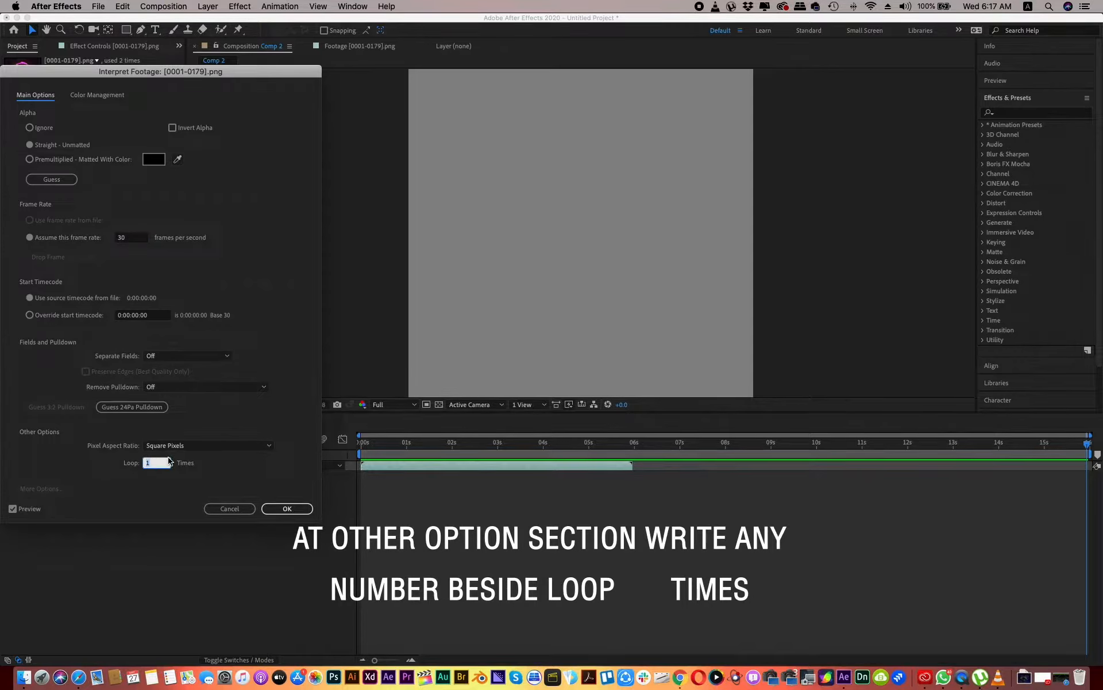
left_click(287, 508)
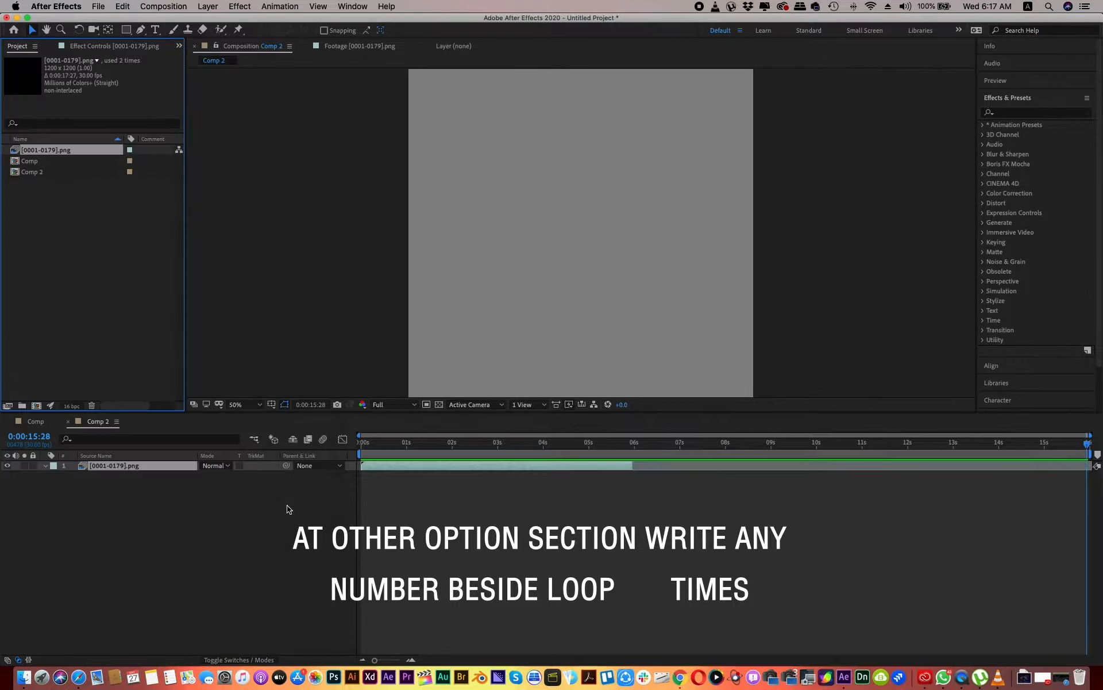
left_click(631, 465)
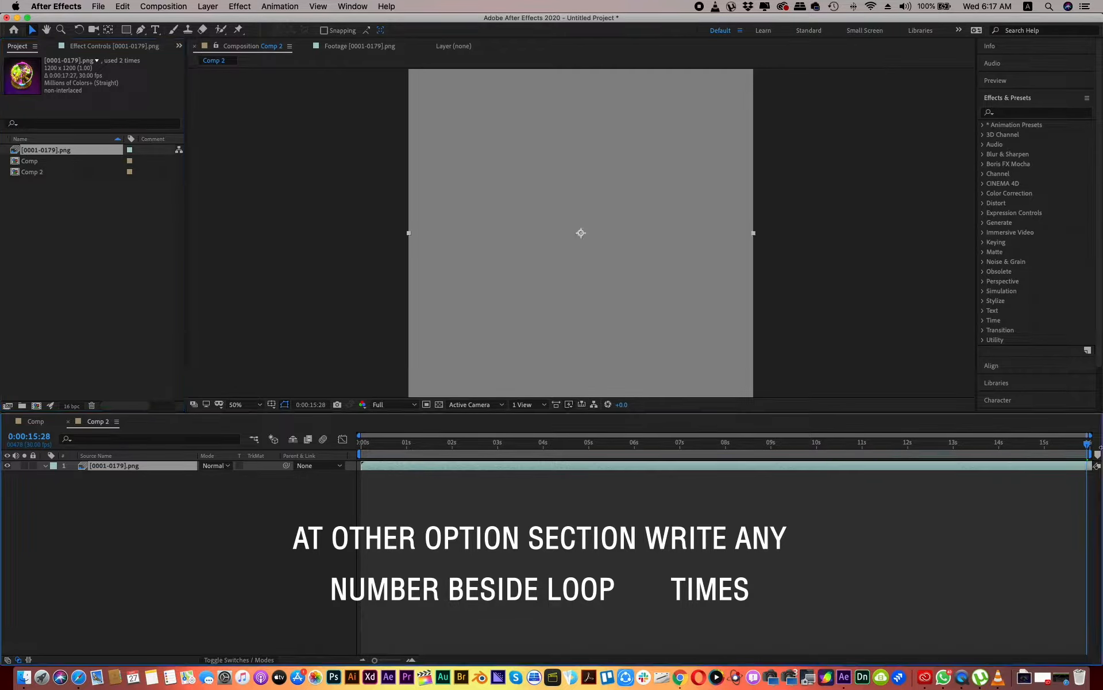
Step: Lengthen Comp 2 to about 19 seconds and extend the footage layer to its full looped length
left_click(163, 6)
key("super+k")
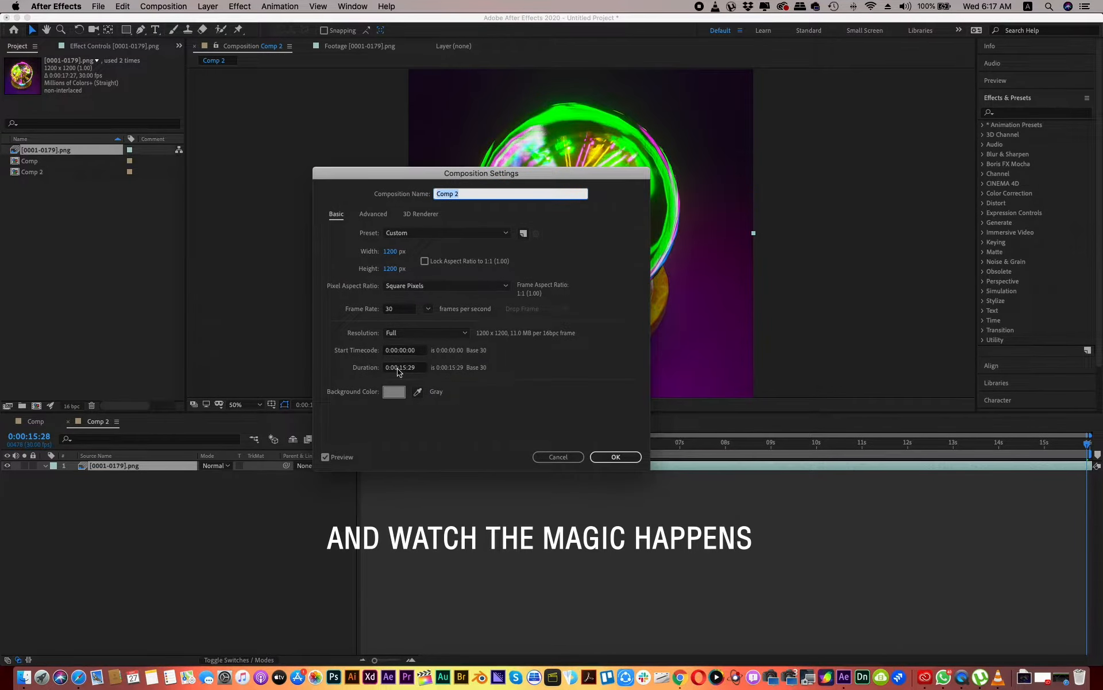
left_click(404, 368)
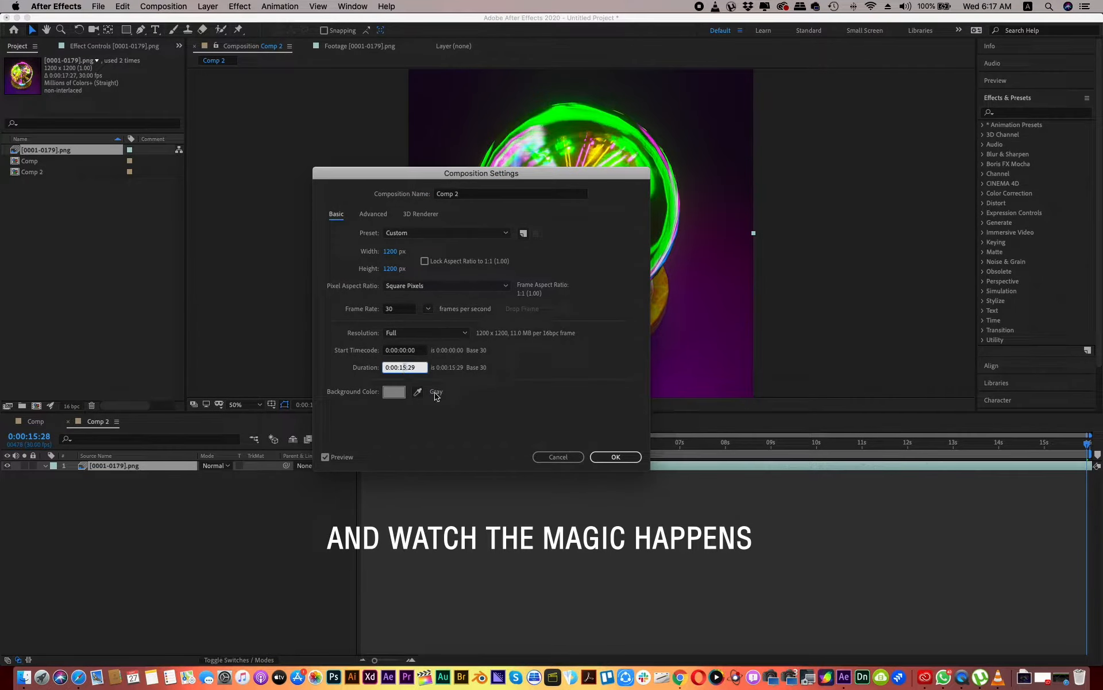
key("Return")
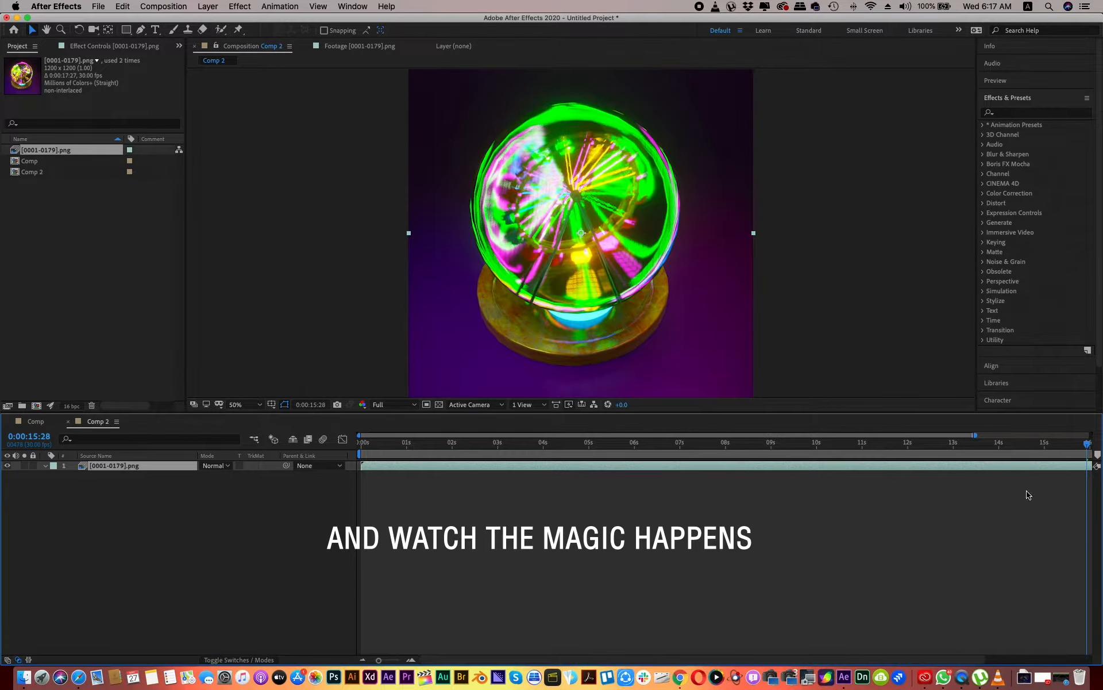
left_click_drag(975, 435, 1091, 435)
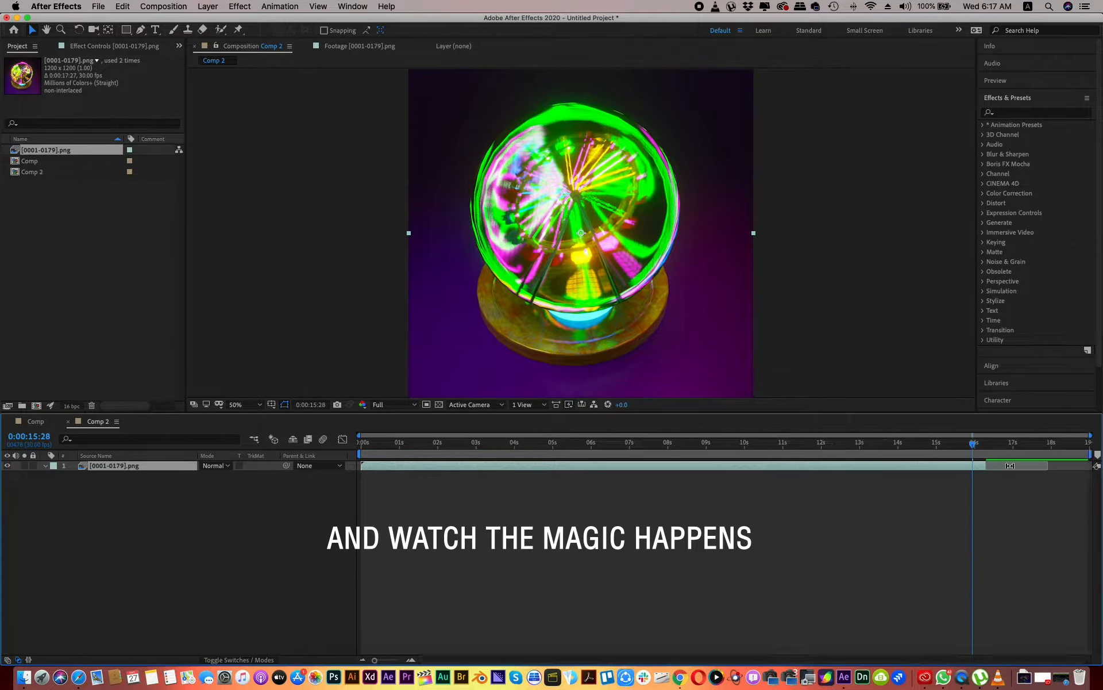
left_click_drag(987, 467, 1064, 468)
Step: End the work area at 0:00:17:26, the layer's last frame, and trim Comp 2 to the work area
left_click_drag(1003, 445, 1046, 451)
key("n")
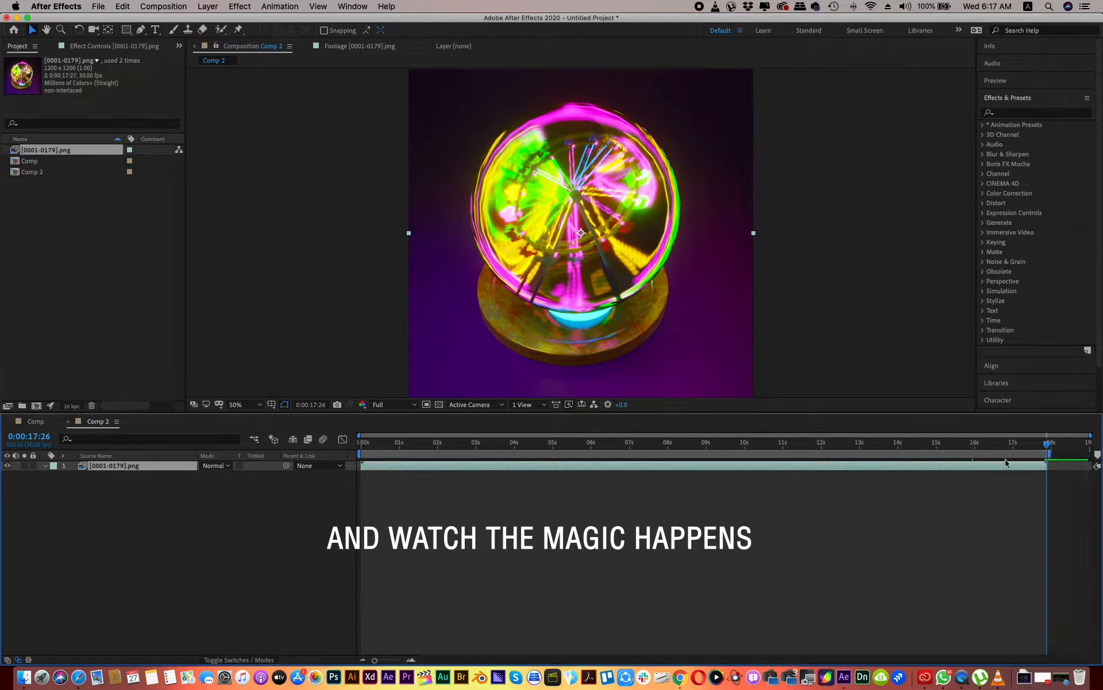
right_click(1007, 457)
left_click(953, 488)
Step: Preview the looped animation in Comp 2 from its first frame and ignore the memory usage warning
key("Home")
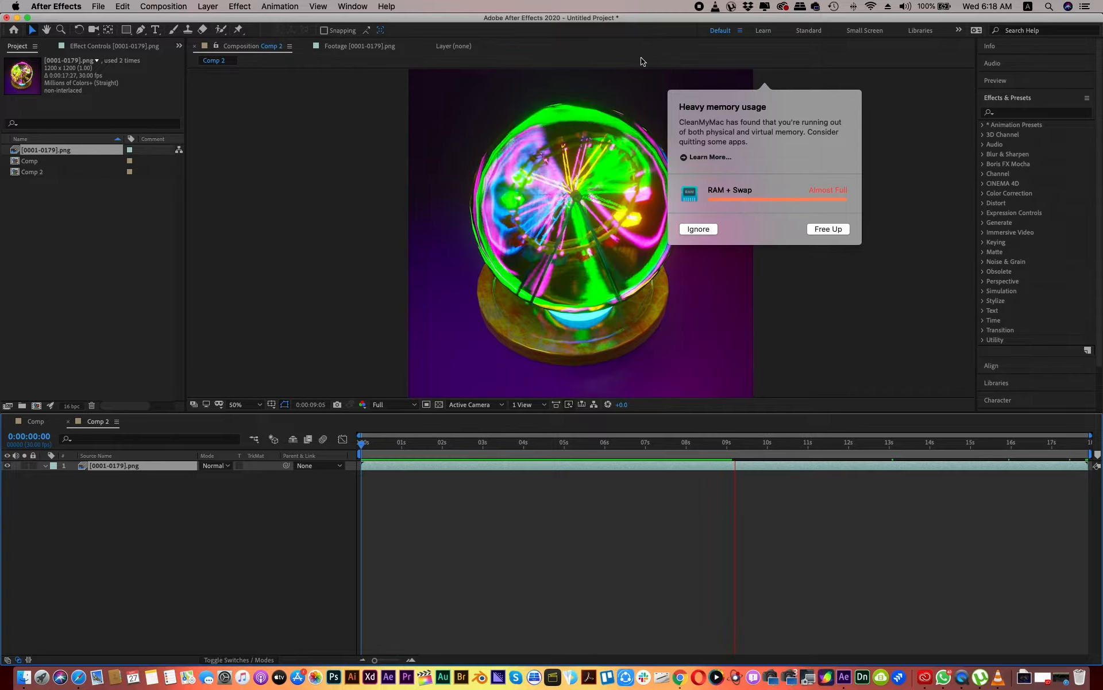
left_click(706, 230)
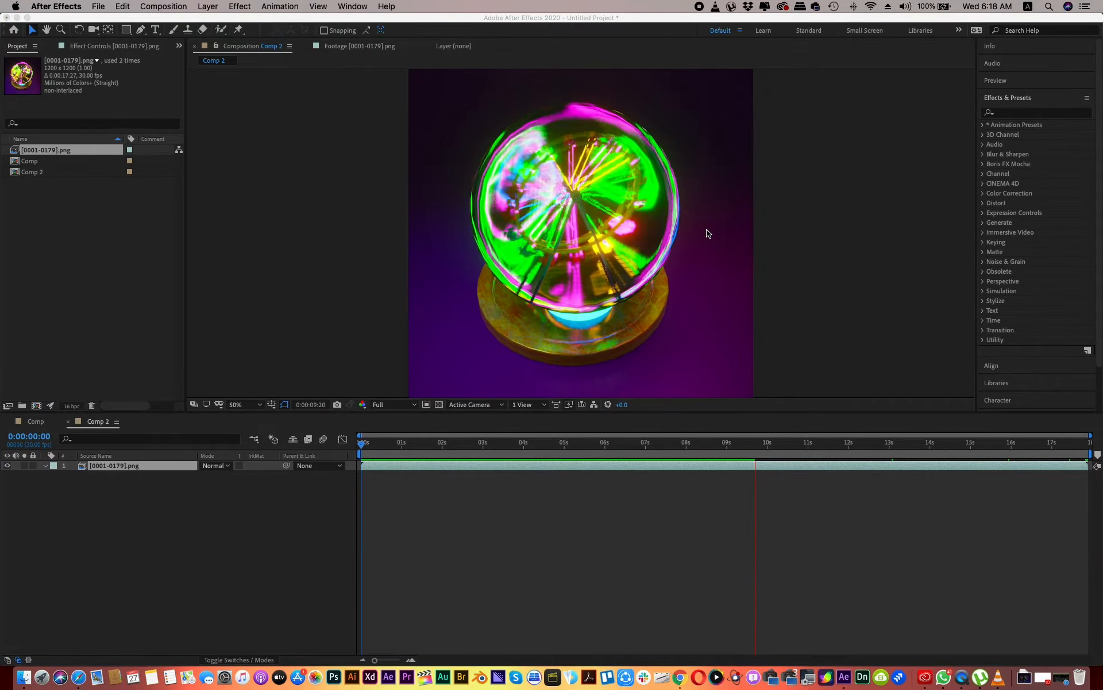